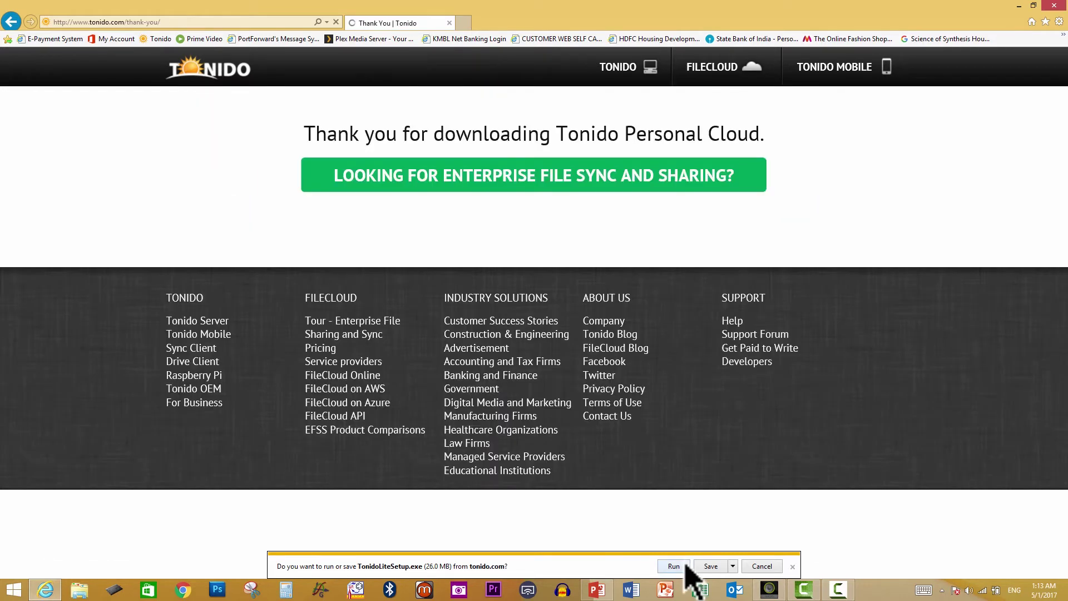
Run the TonidoLiteSetup.exe installer in English, keeping the Tonido Start Menu folder and desktop shortcut, and launch Tonido on completion
left_click(683, 566)
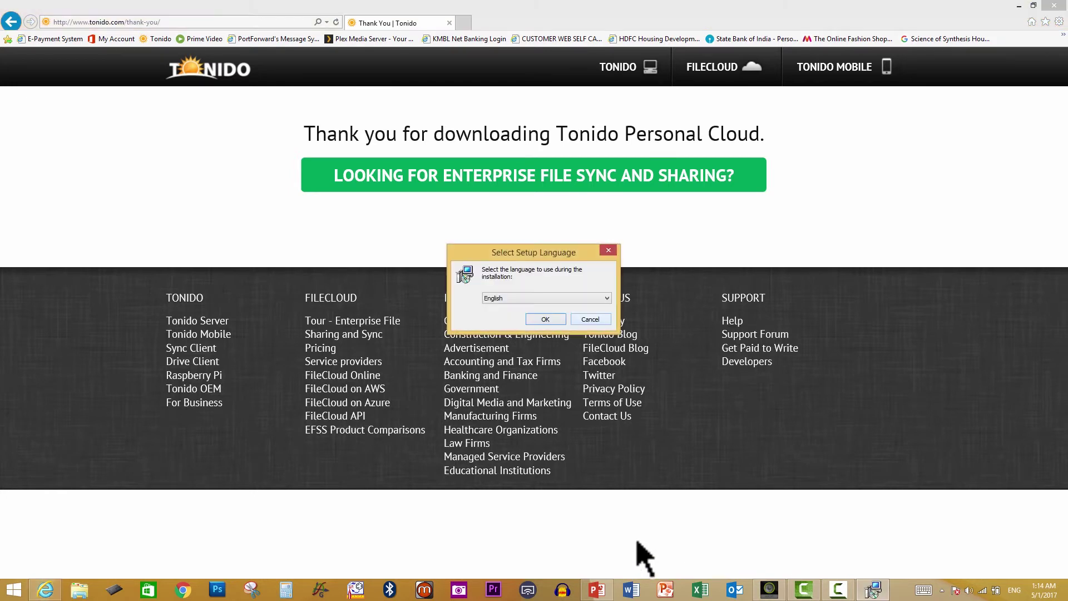
left_click(548, 320)
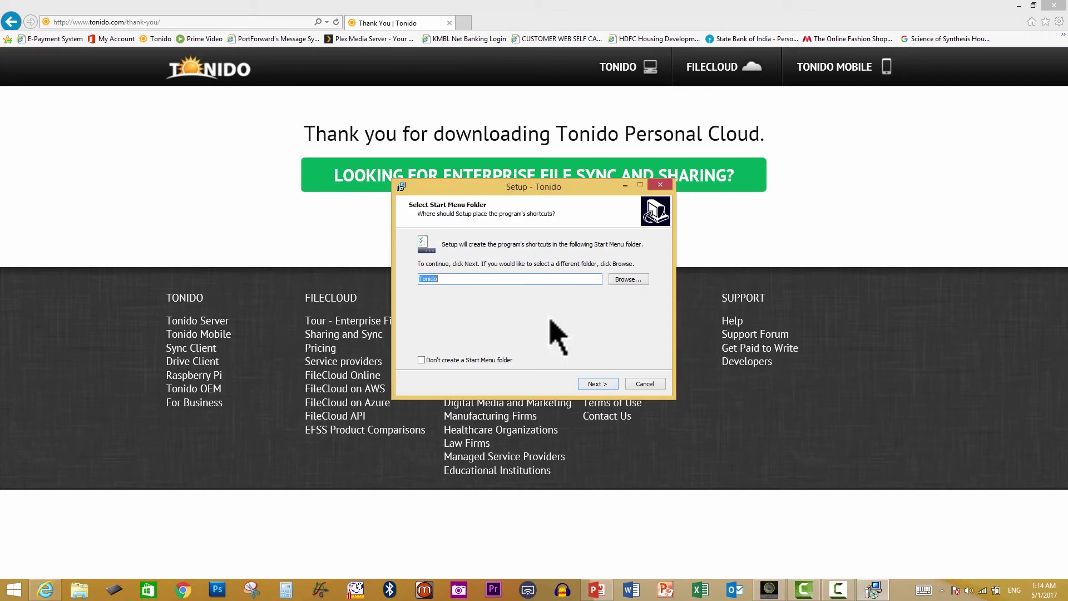
left_click(596, 384)
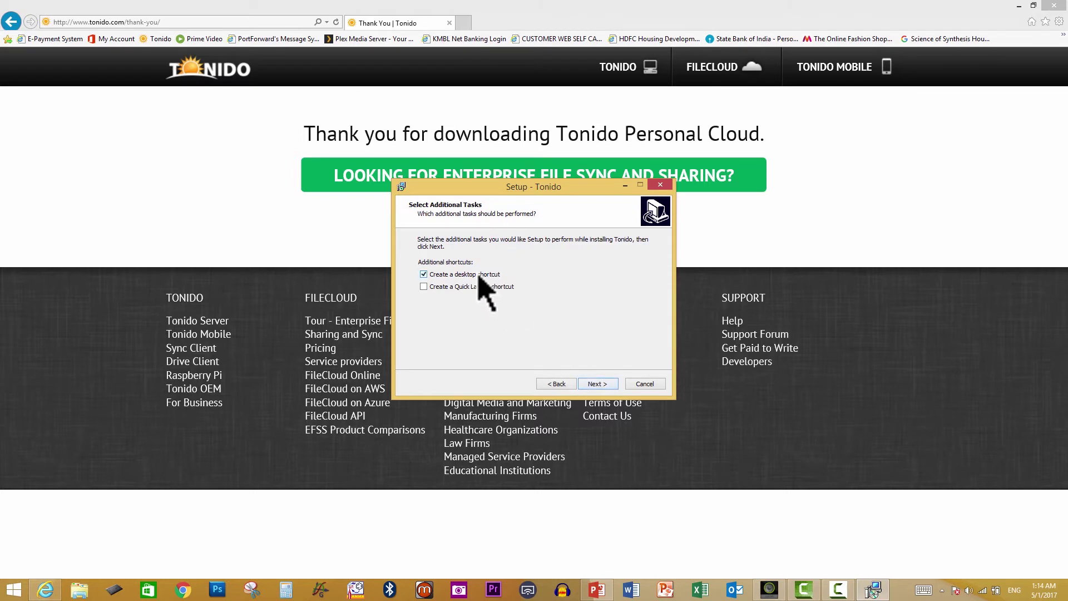
left_click(596, 384)
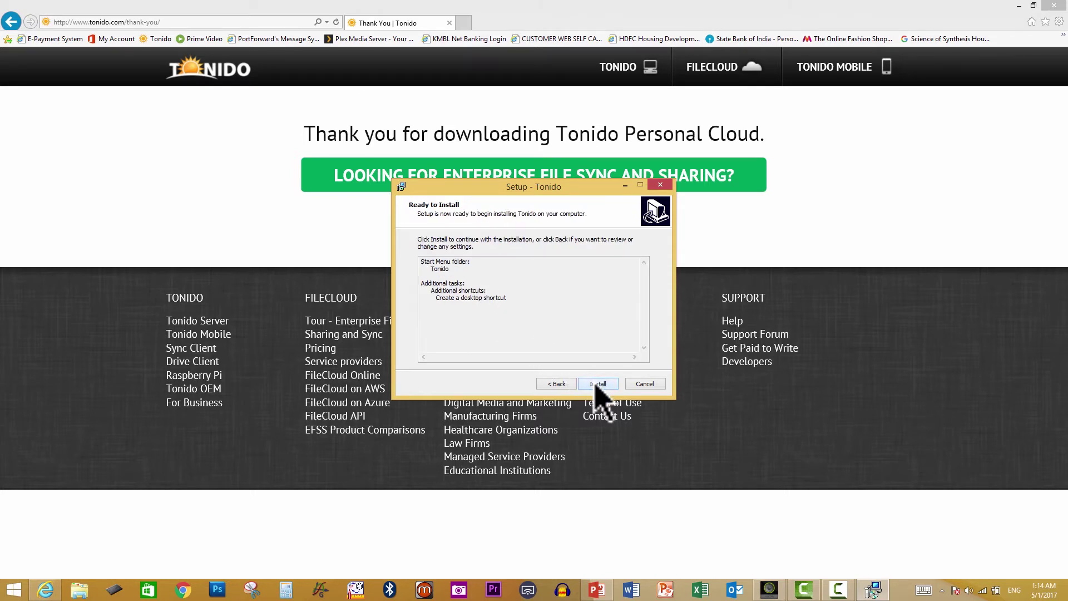
left_click(597, 384)
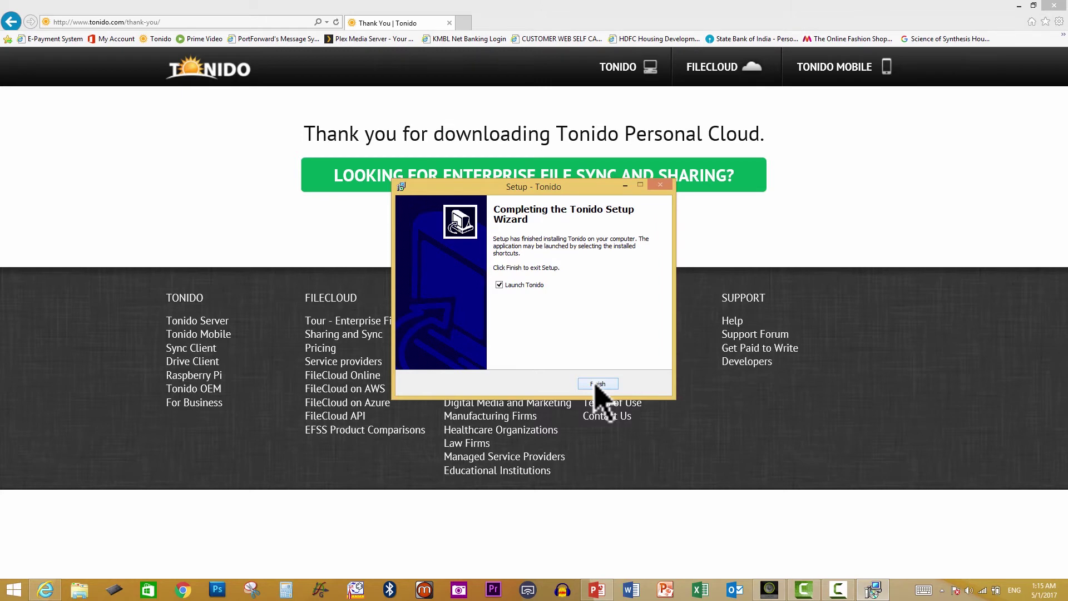
left_click(598, 384)
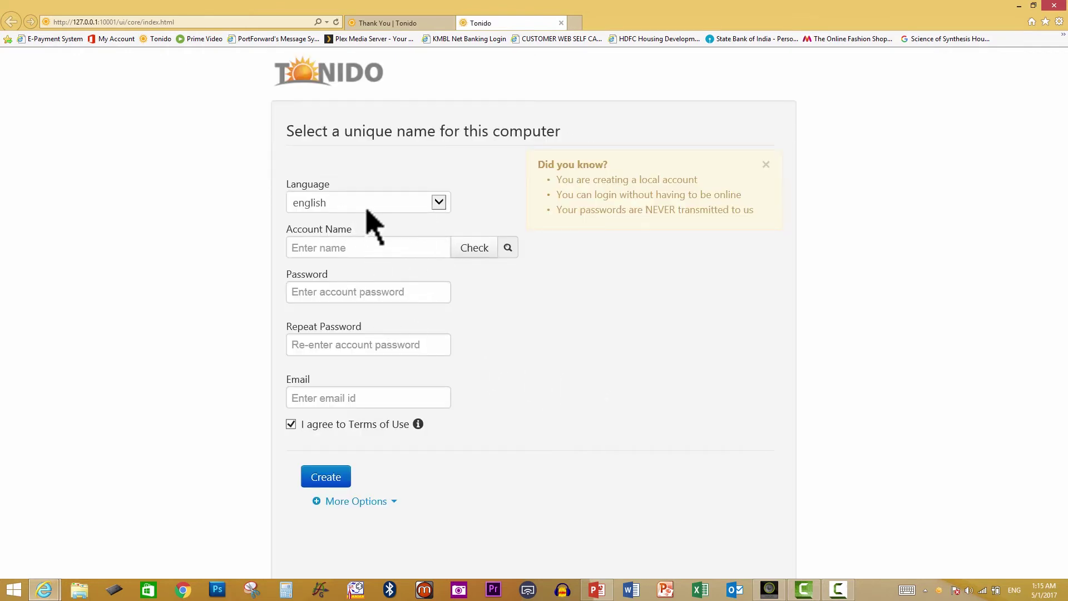
Enter guru1 as the account name for this computer and check its availability
left_click(364, 246)
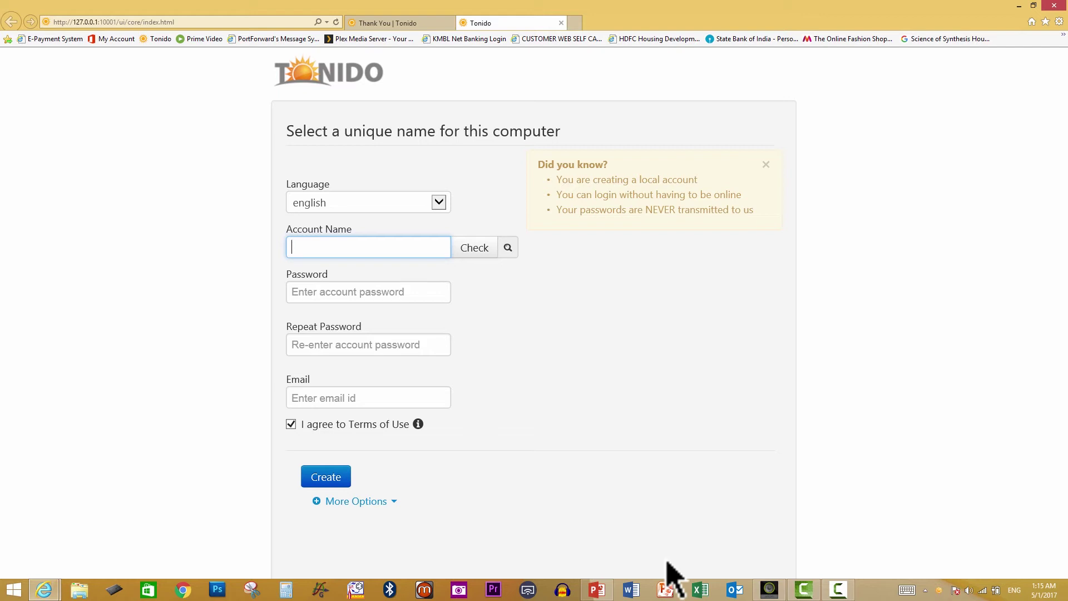
type("guru")
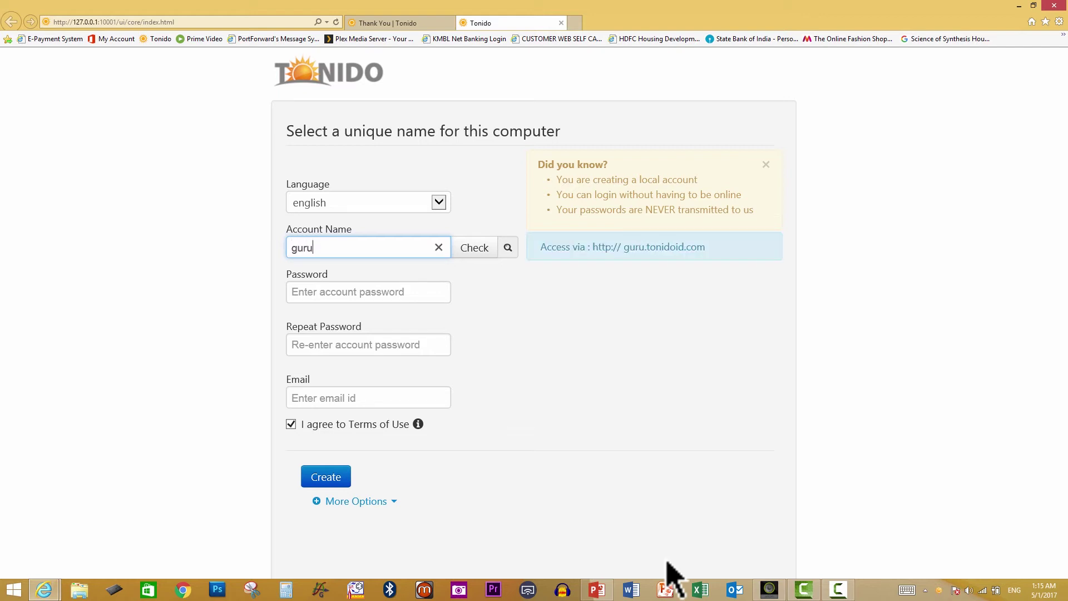
type("1")
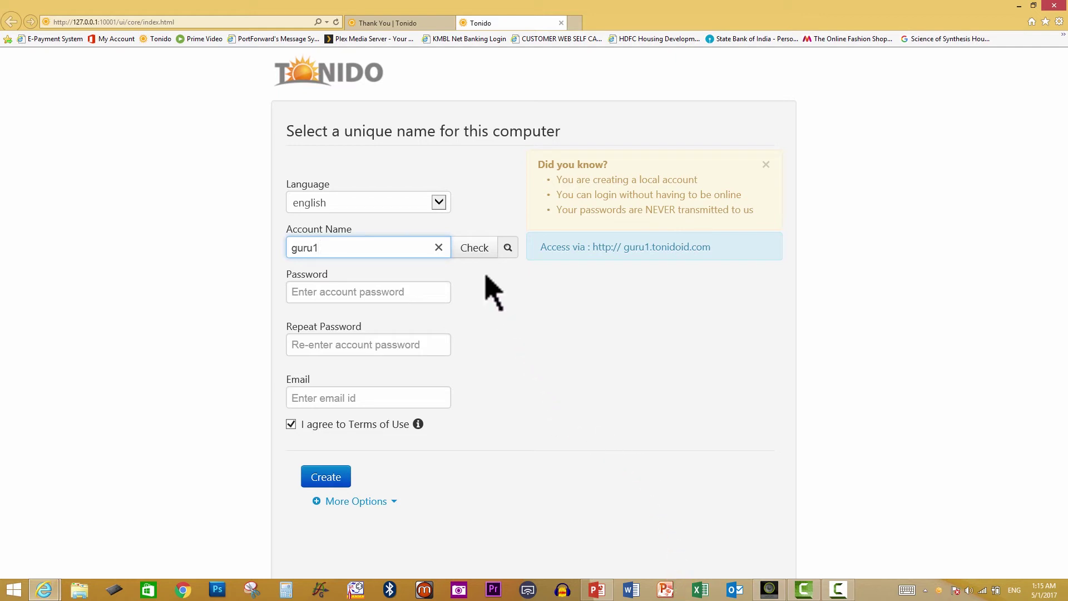
left_click(471, 253)
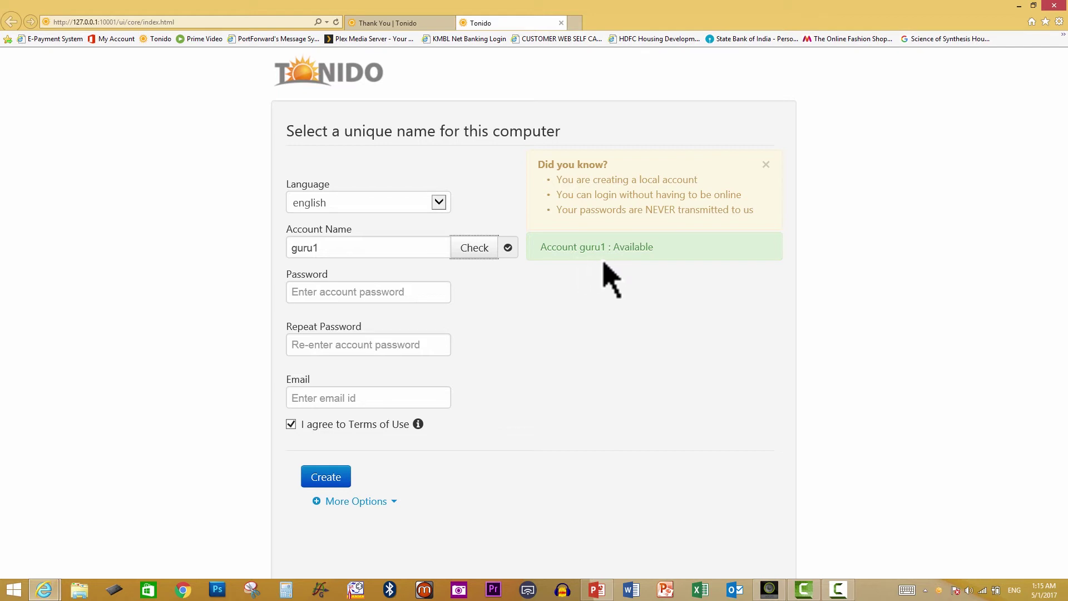
Enter the account password and repeat it in the confirmation field
left_click(420, 288)
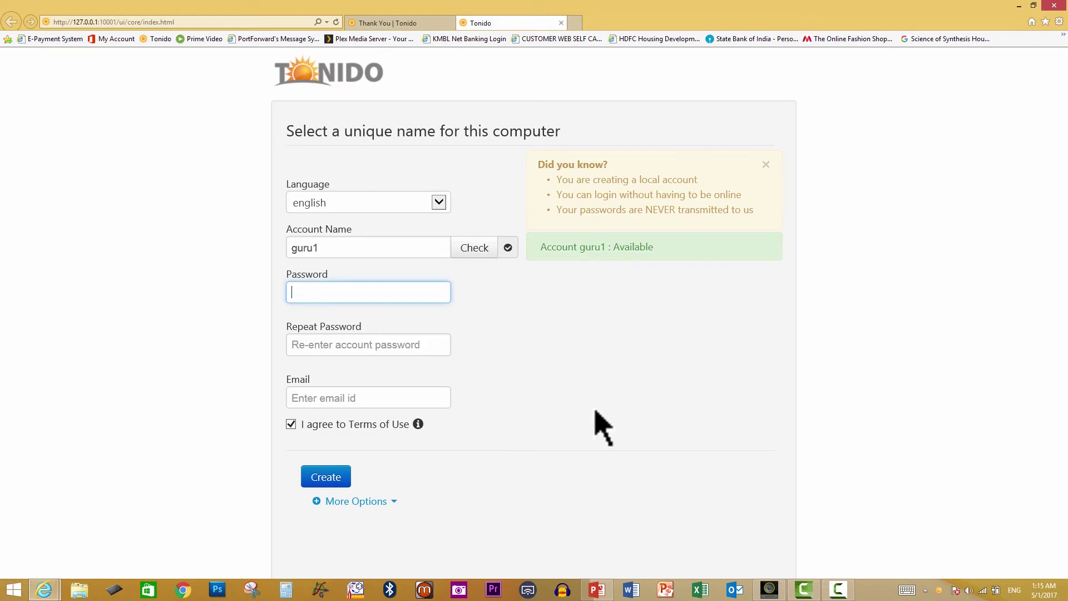
type("•••••••••")
left_click(419, 346)
type("••")
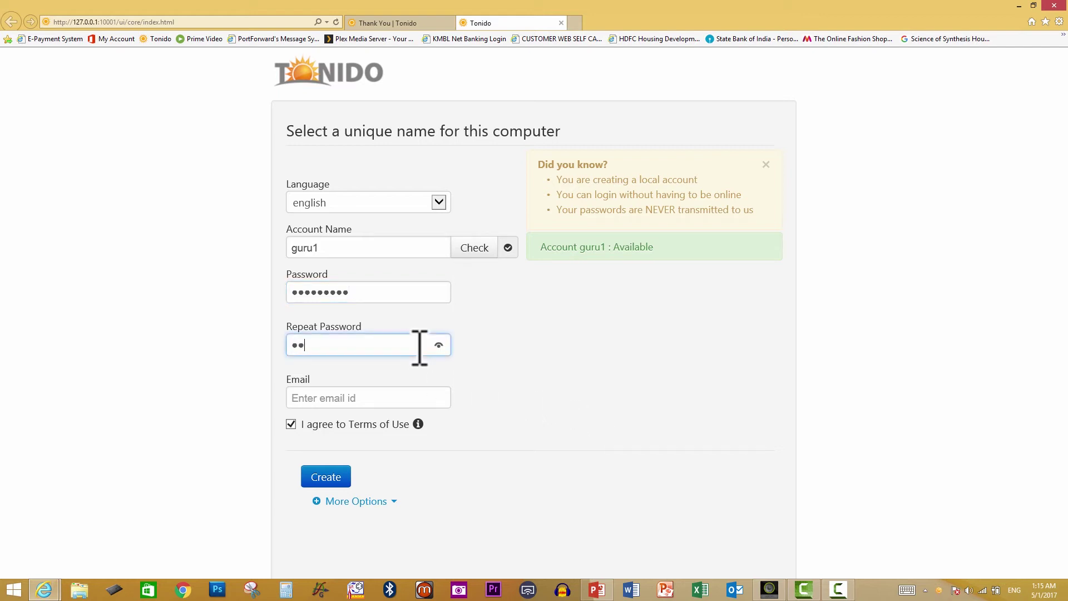
type("•••••••")
Fill in the account's e-mail address and create the account with the Terms of Use accepted
left_click(418, 394)
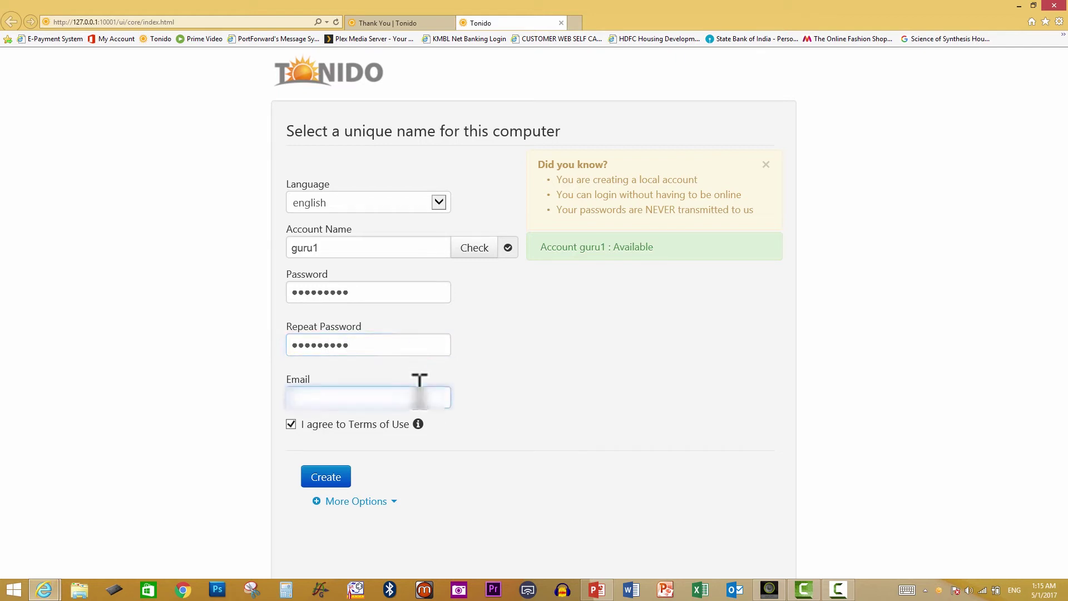
type("••••••••")
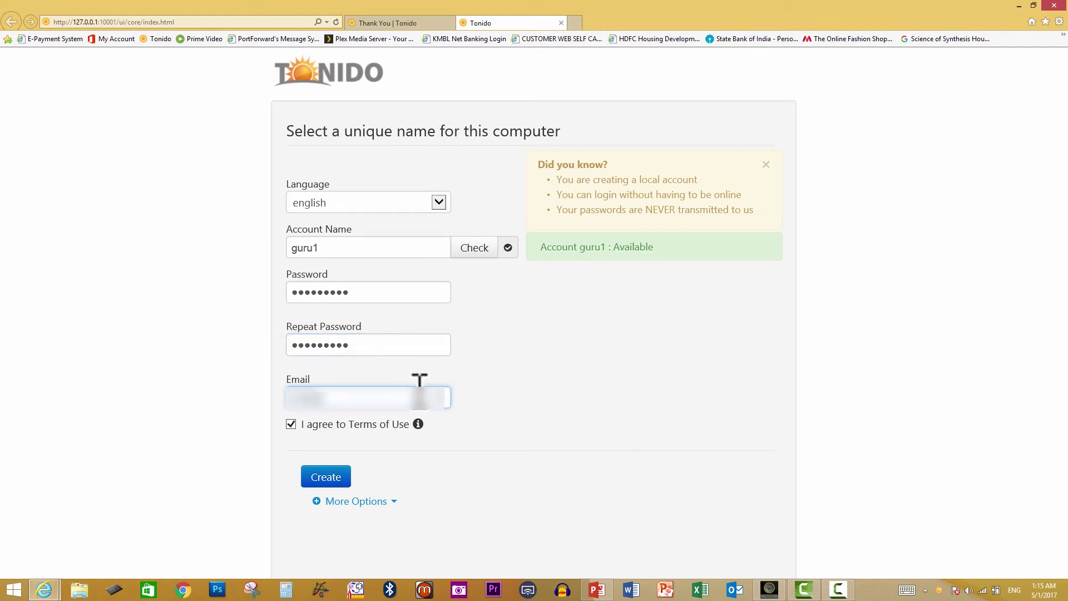
type("••••••")
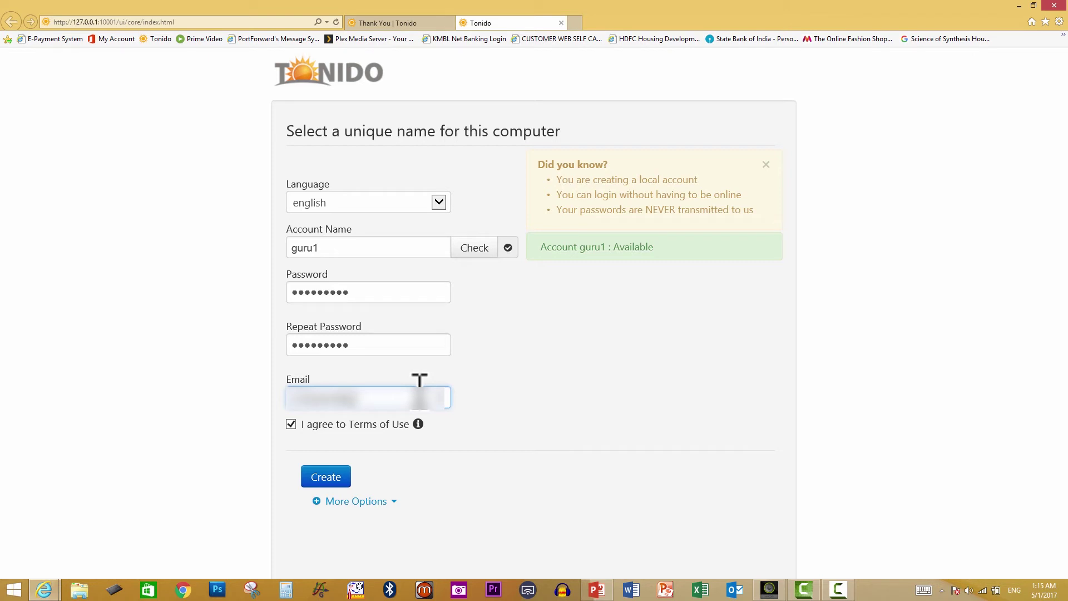
type("•••••")
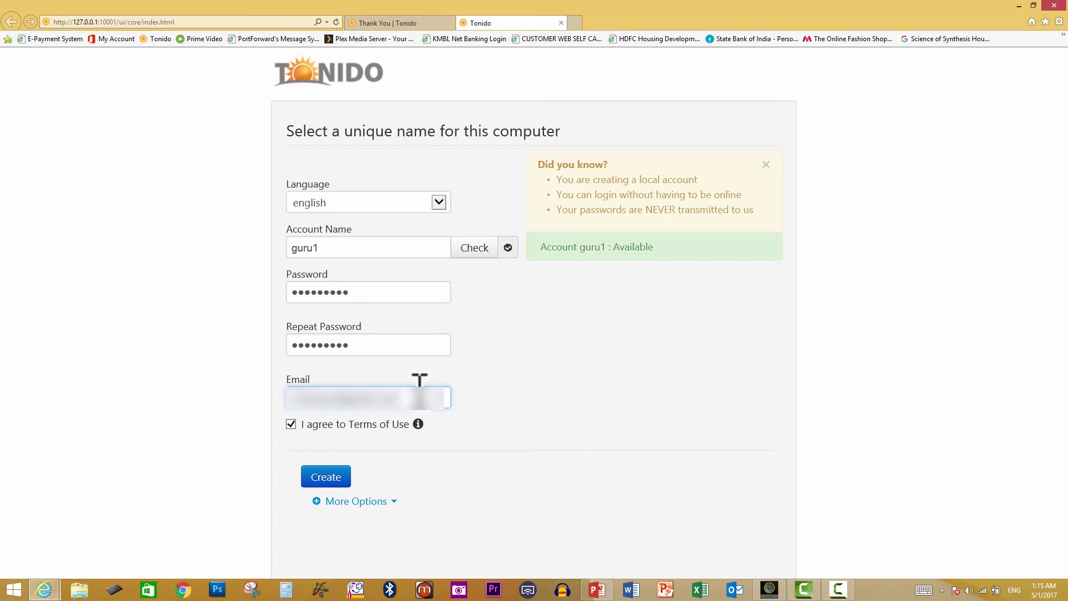
left_click(326, 477)
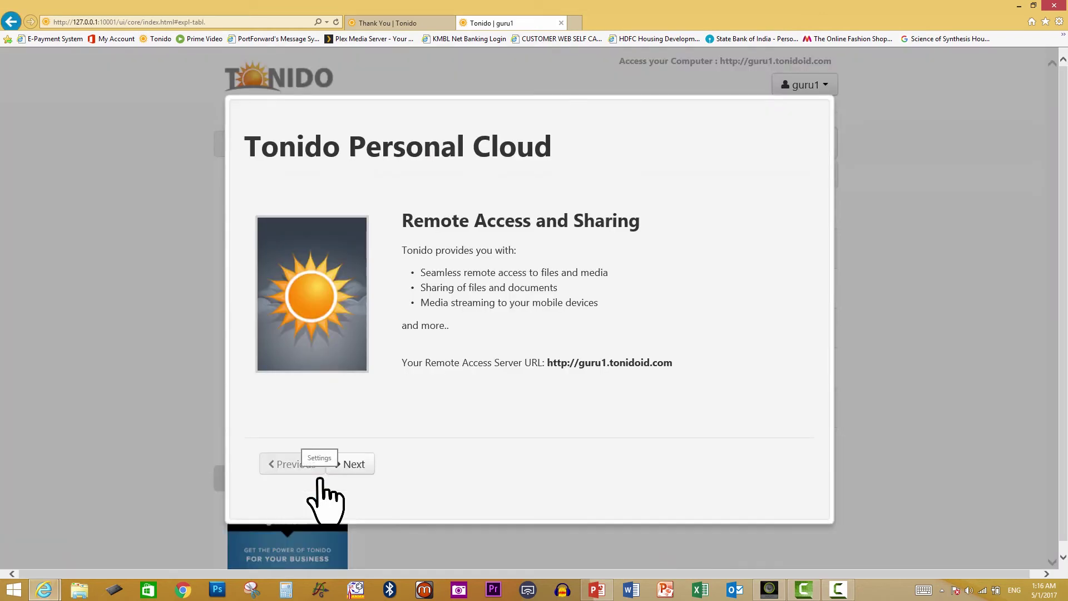
Complete the Tonido Personal Cloud setup wizard, allowing remote access to all folders and disabling media indexing
left_click(351, 464)
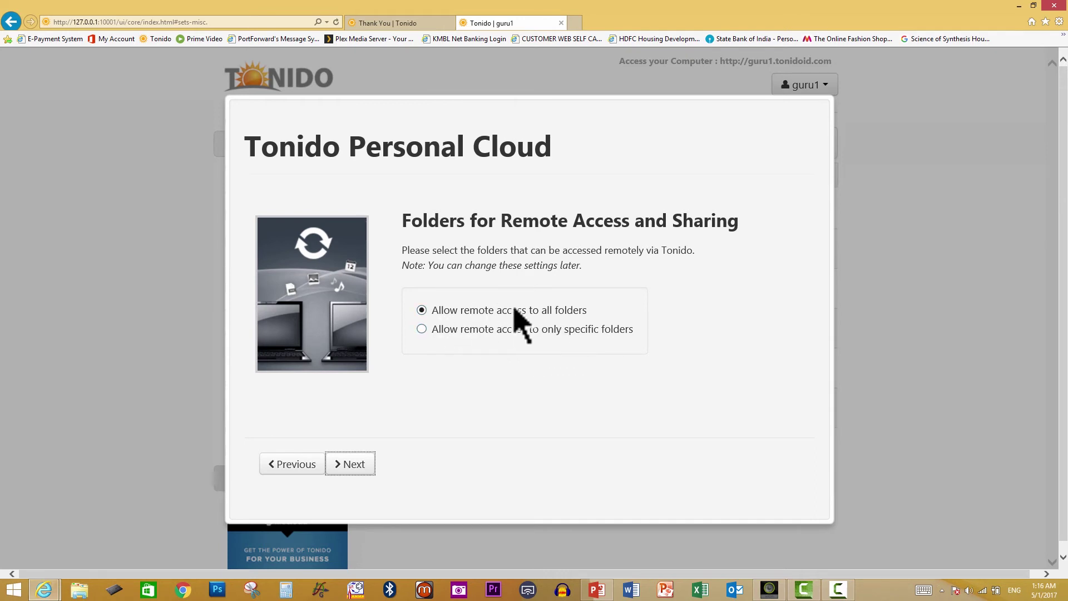
left_click(351, 464)
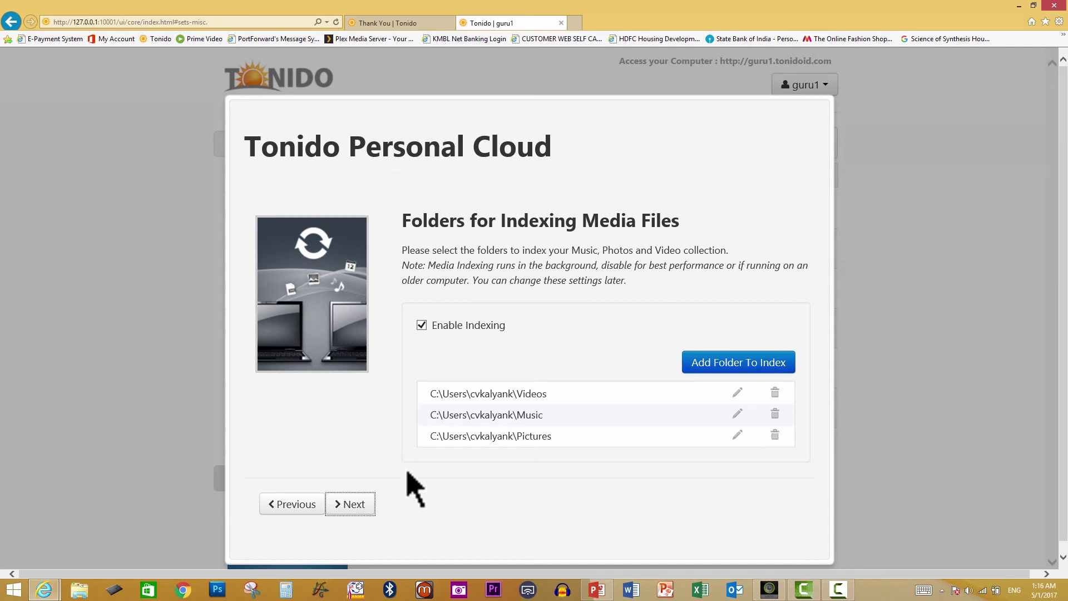
left_click(421, 326)
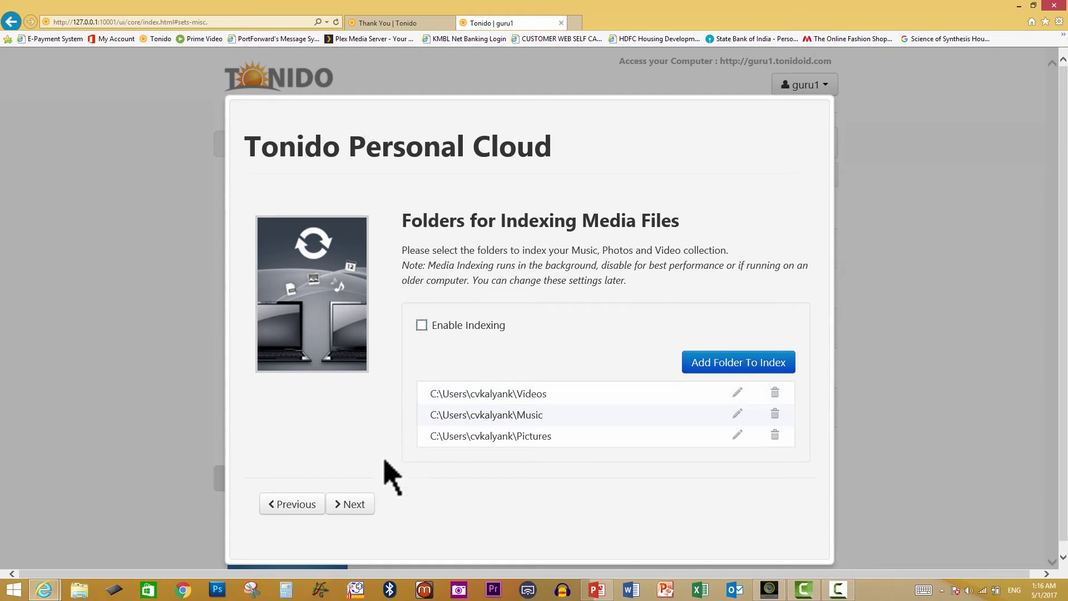
left_click(356, 503)
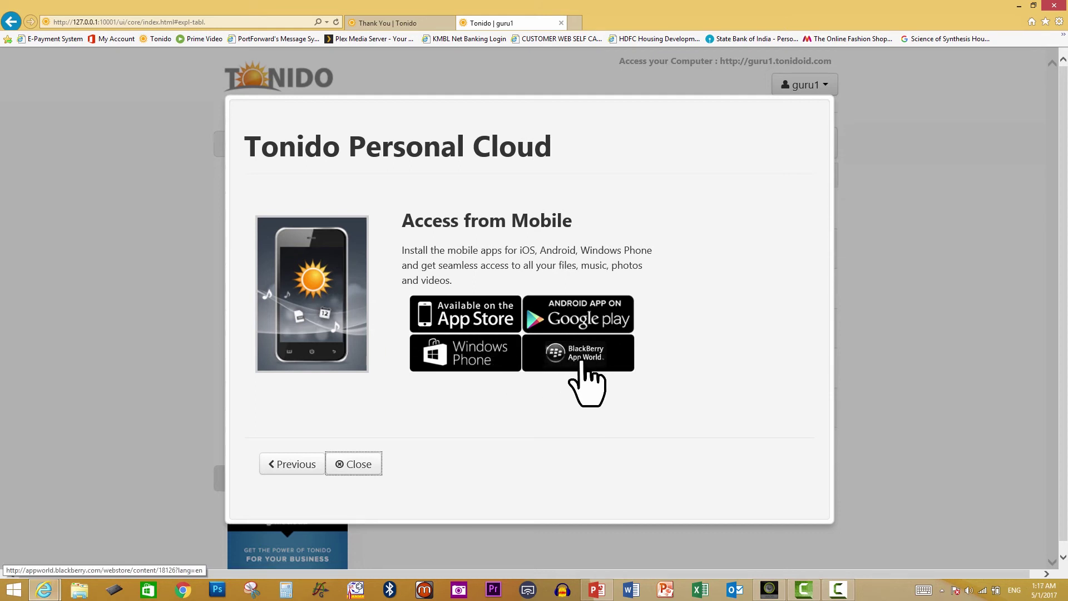
left_click(358, 464)
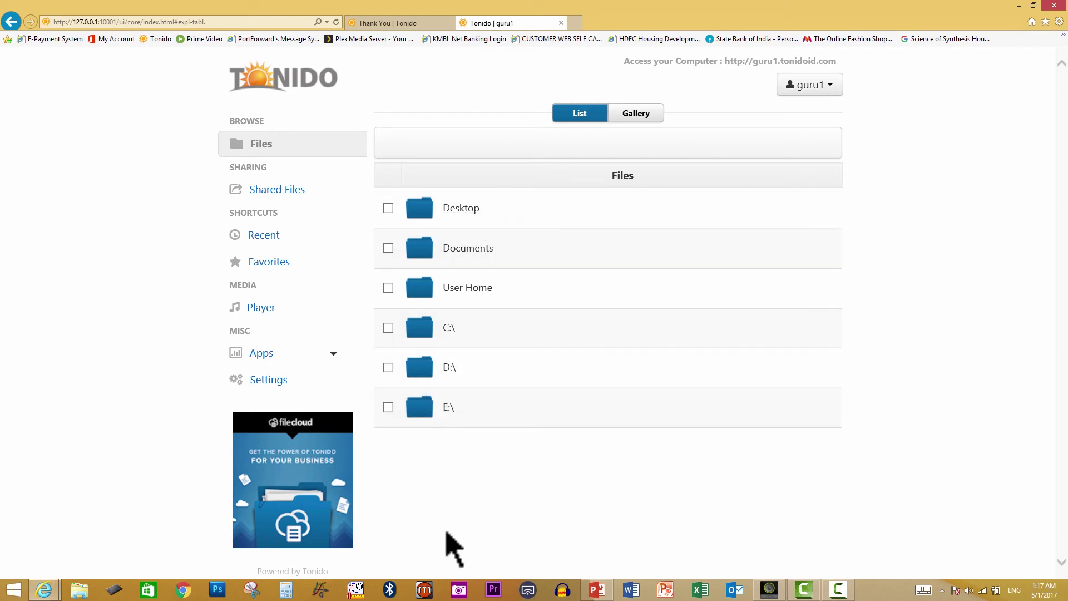
View the files in the gallery layout and return to the list layout
mouse_move(597, 590)
left_click(649, 118)
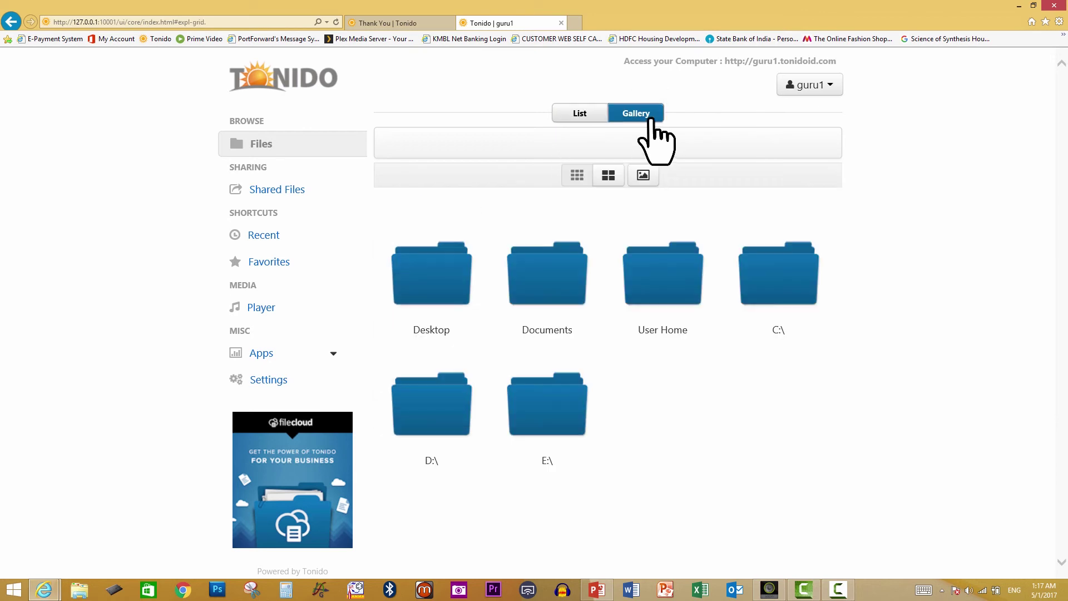
left_click(587, 115)
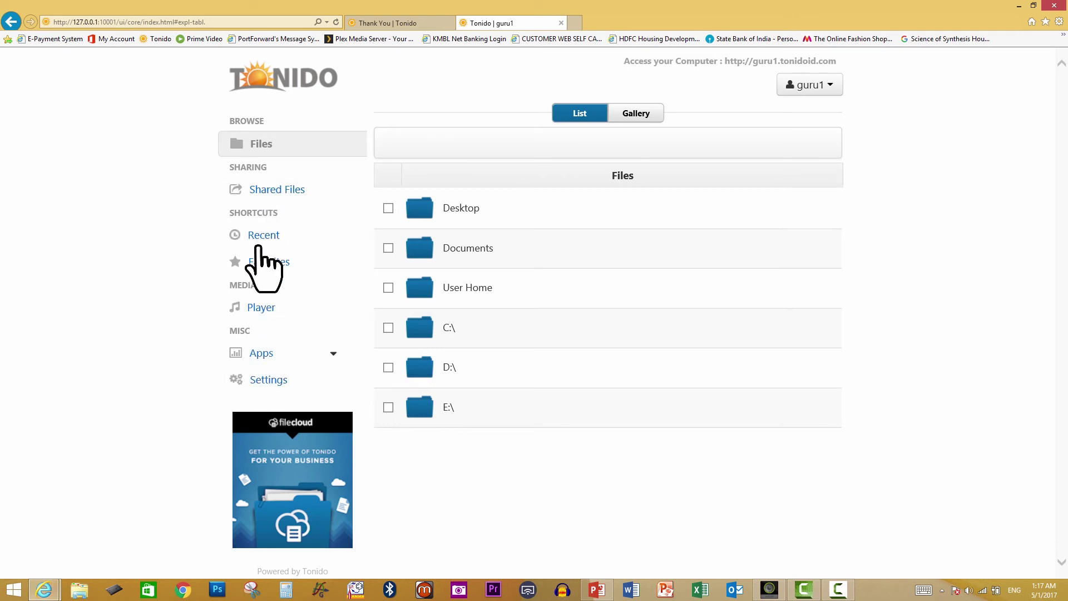
Open the Tonido settings and review the general status summary and the software updates section
left_click(277, 383)
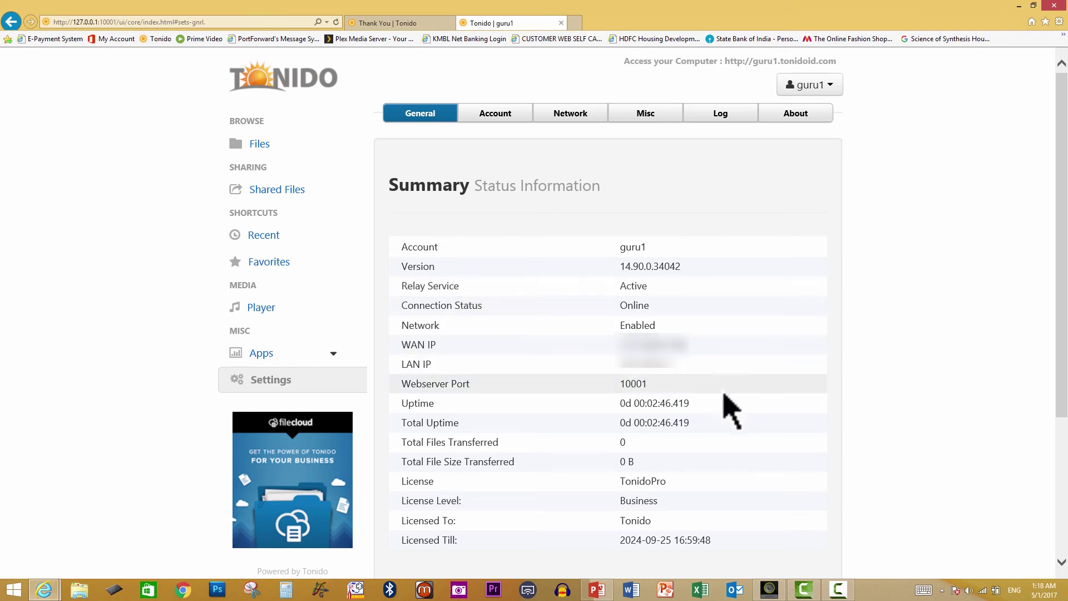
scroll(730, 410, "down", 1)
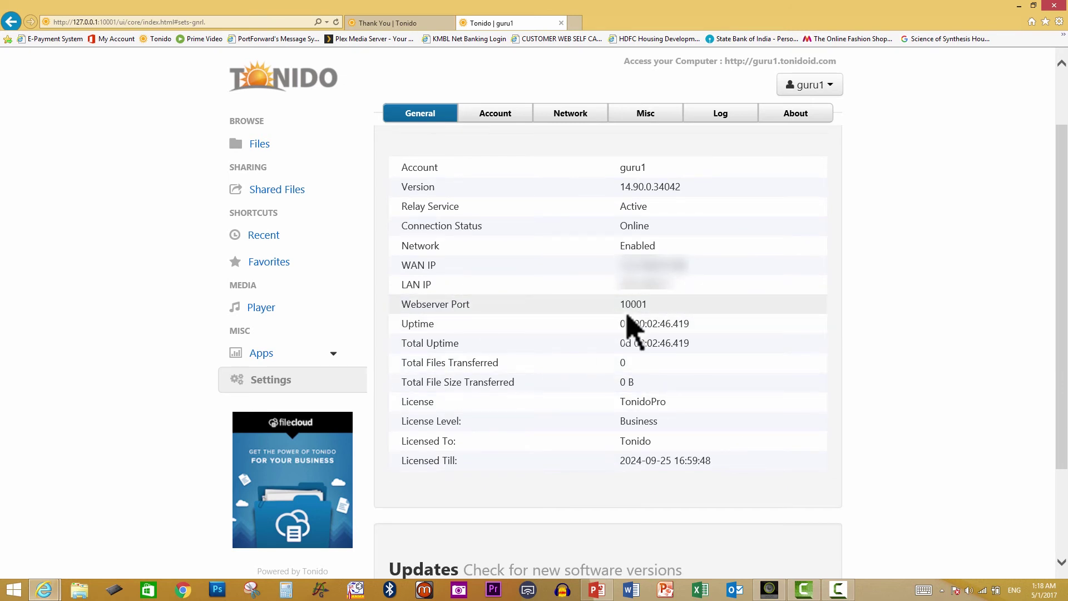
scroll(691, 370, "down", 2)
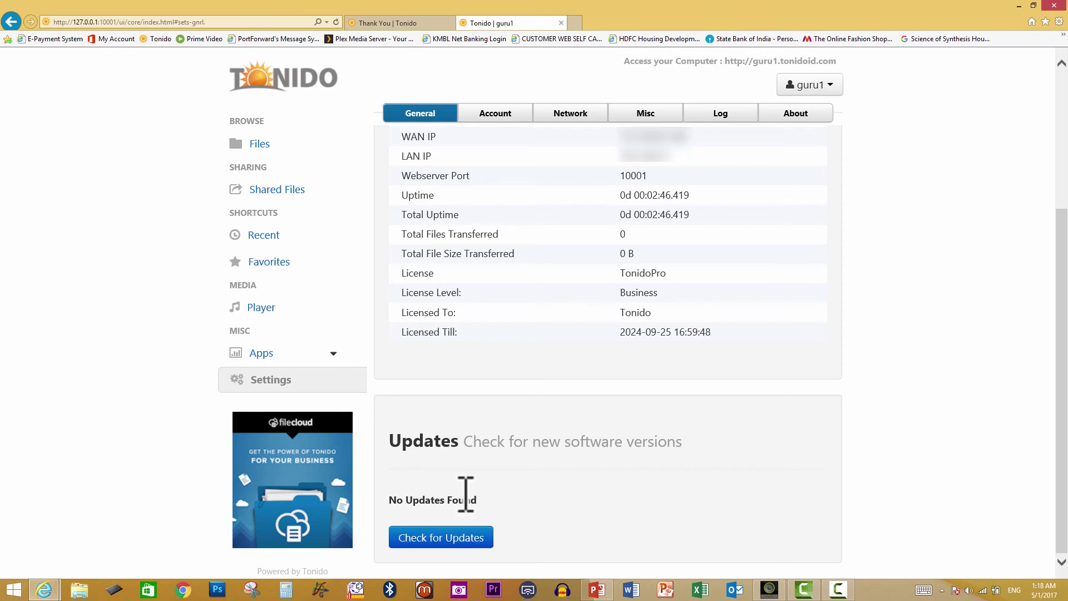
Review the account settings, including personal information, remote login security, data storage location, language and account switching
left_click(495, 114)
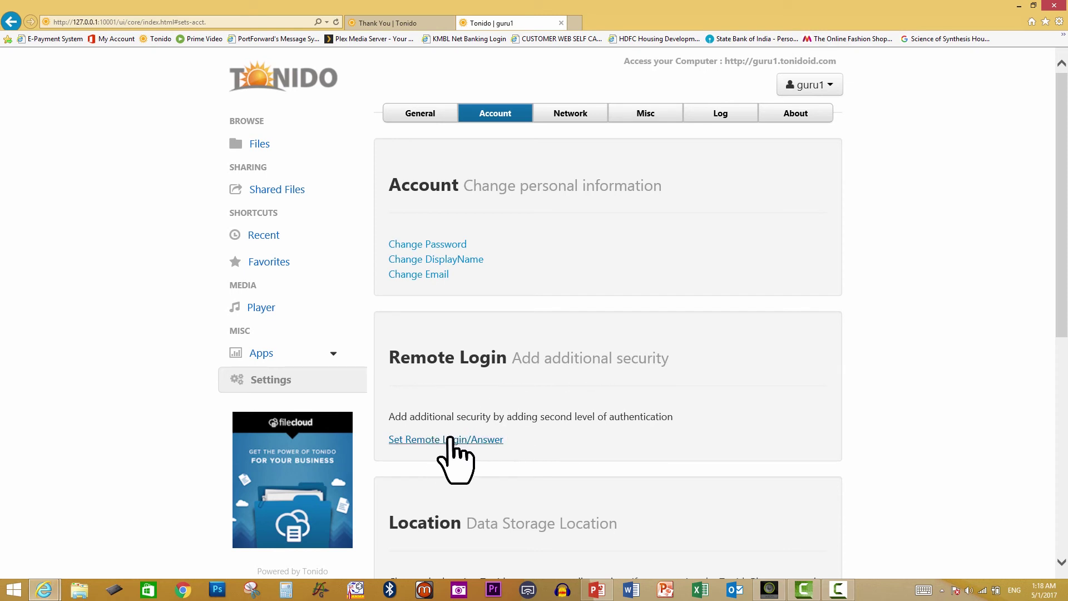
scroll(450, 442, "down", 3)
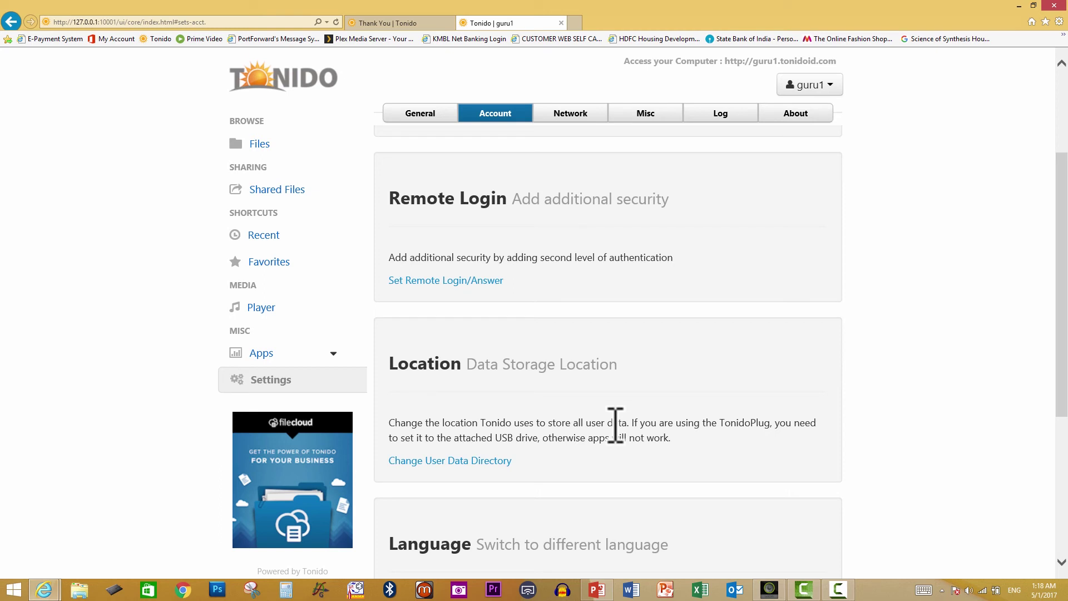
scroll(592, 477, "down", 3)
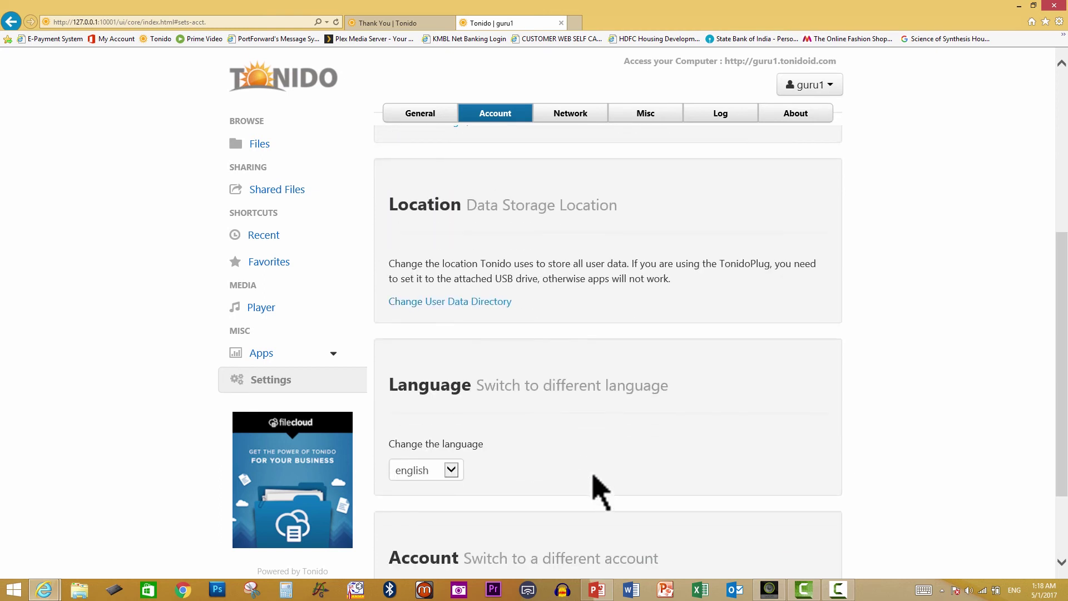
scroll(578, 462, "down", 2)
scroll(501, 406, "down", 1)
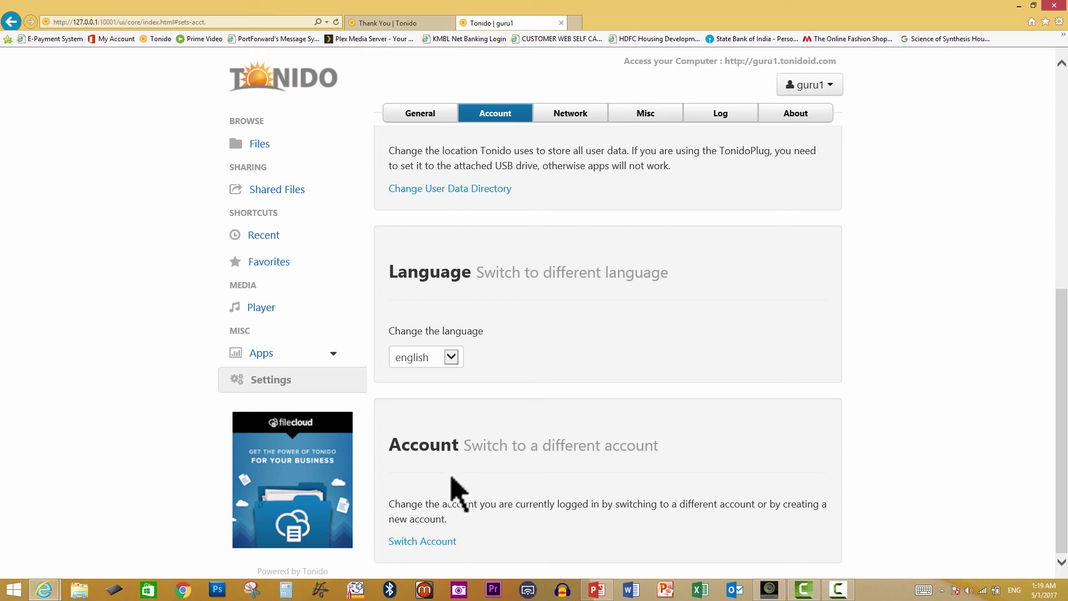
scroll(473, 467, "up", 2)
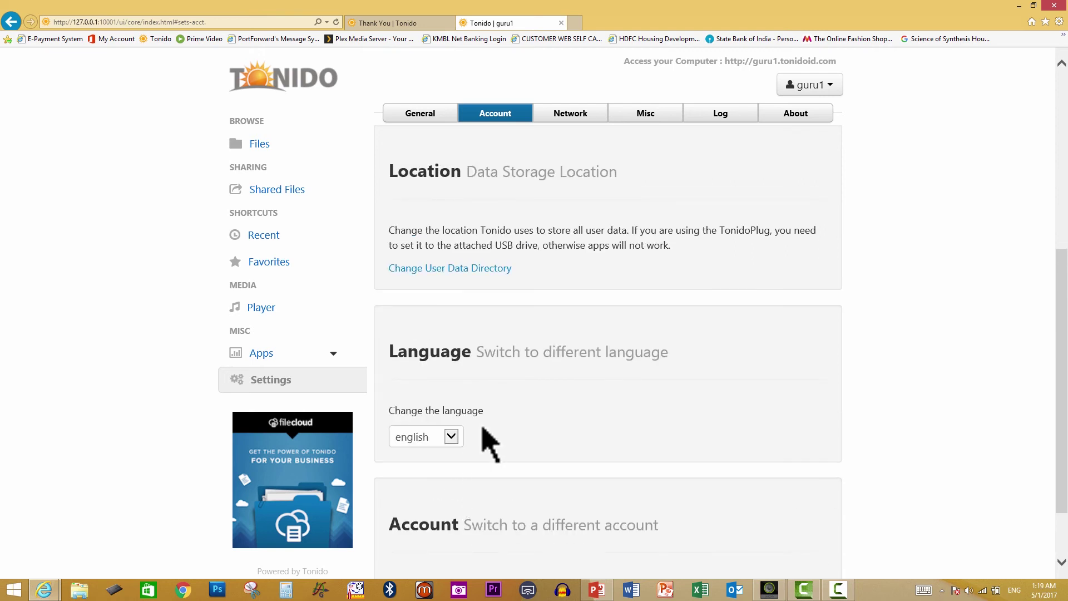
Review the network settings for the relay, the web server and the network interface
left_click(576, 114)
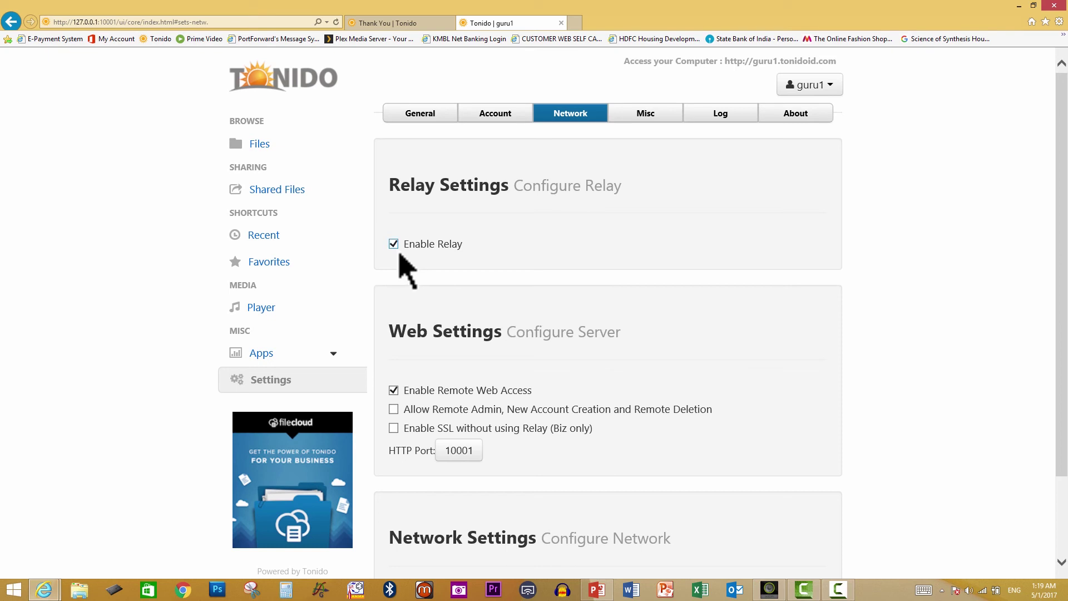
scroll(440, 389, "down", 2)
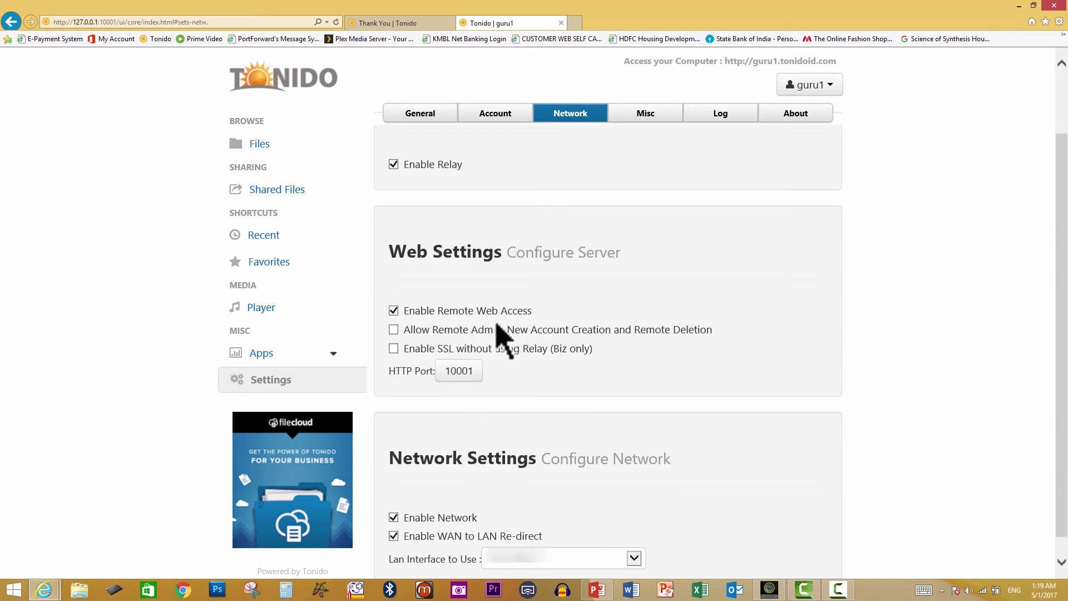
scroll(498, 325, "down", 1)
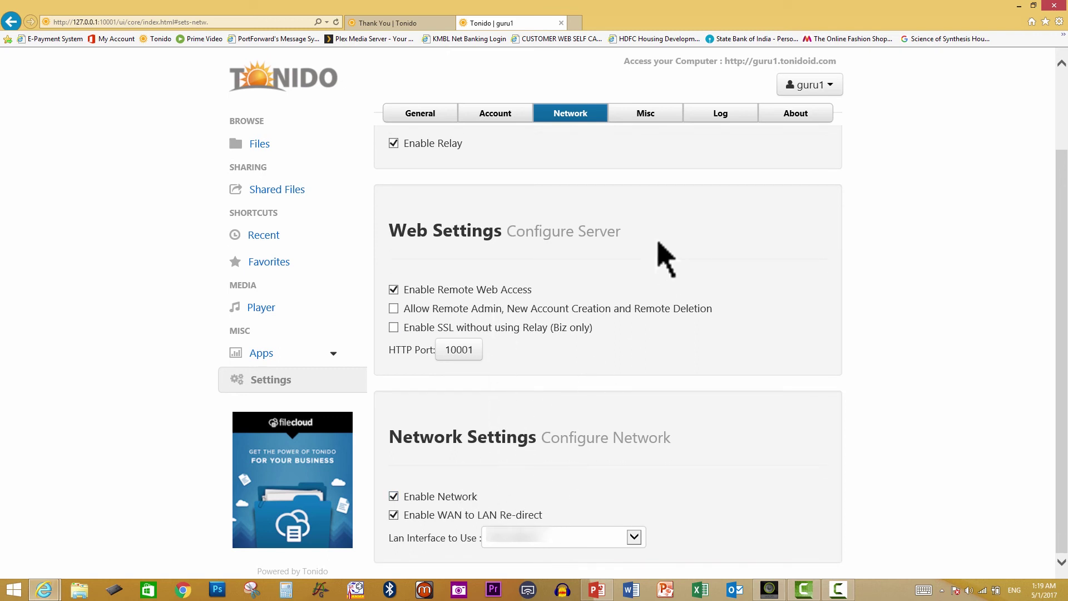
Review the miscellaneous settings for allowed folders, indexed folders, camera uploads, the ignore list, iTunes playlist import and background jobs
left_click(646, 114)
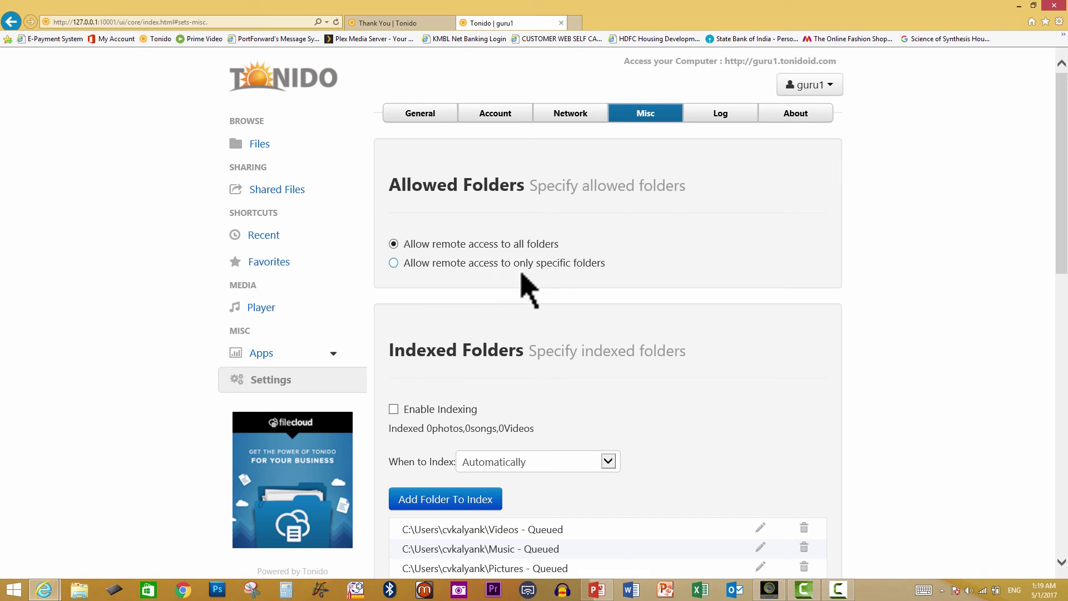
scroll(573, 277, "down", 2)
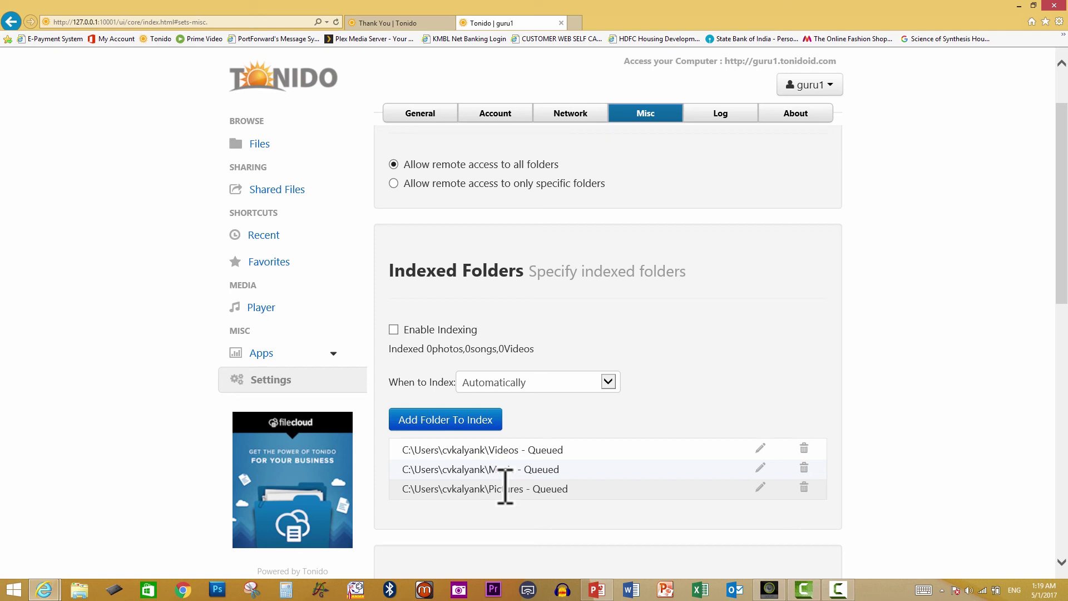
scroll(596, 412, "down", 1)
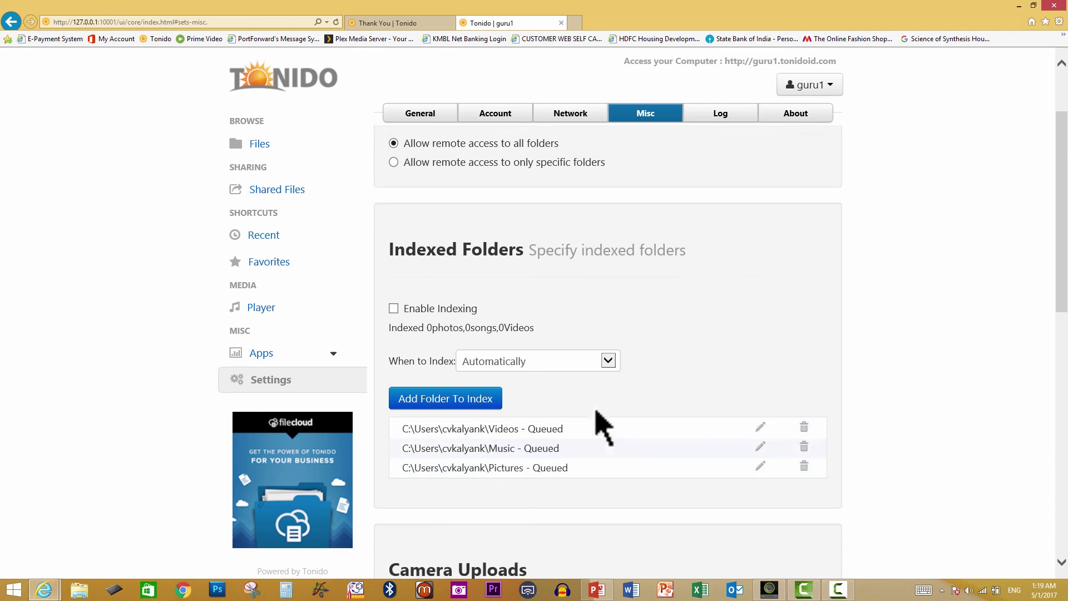
scroll(596, 423, "down", 5)
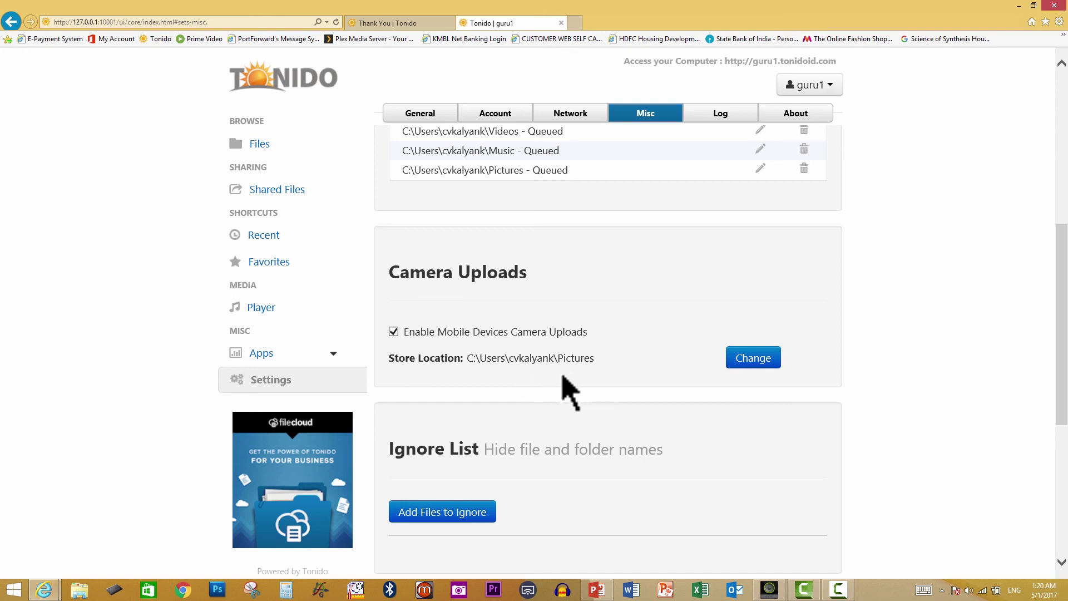
scroll(565, 377, "down", 3)
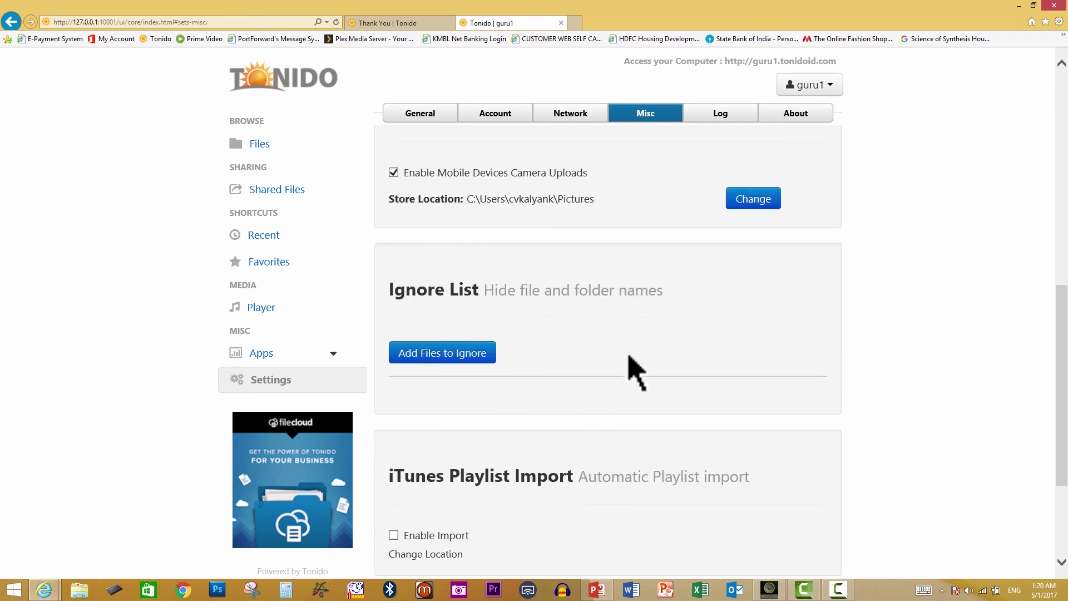
scroll(578, 356, "down", 3)
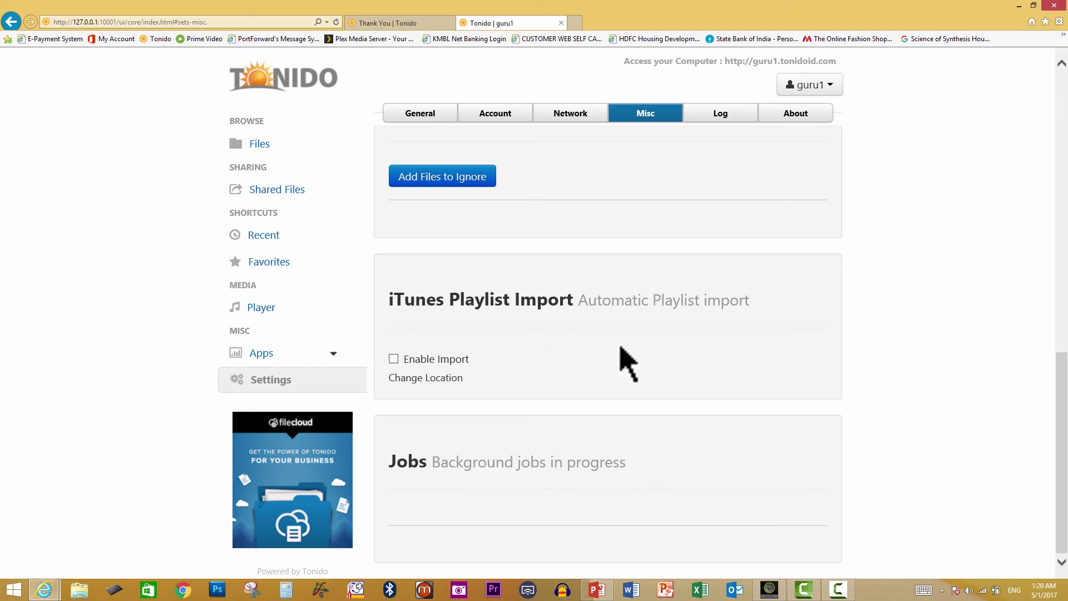
Review the recent activity and troubleshooting log settings and the information about the software
left_click(721, 114)
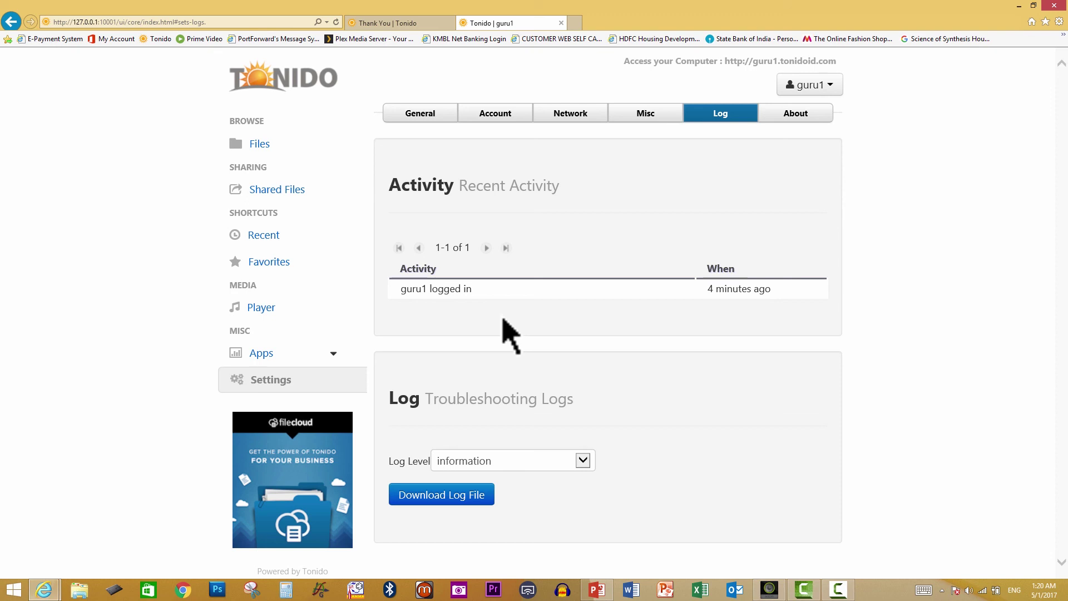
left_click(792, 117)
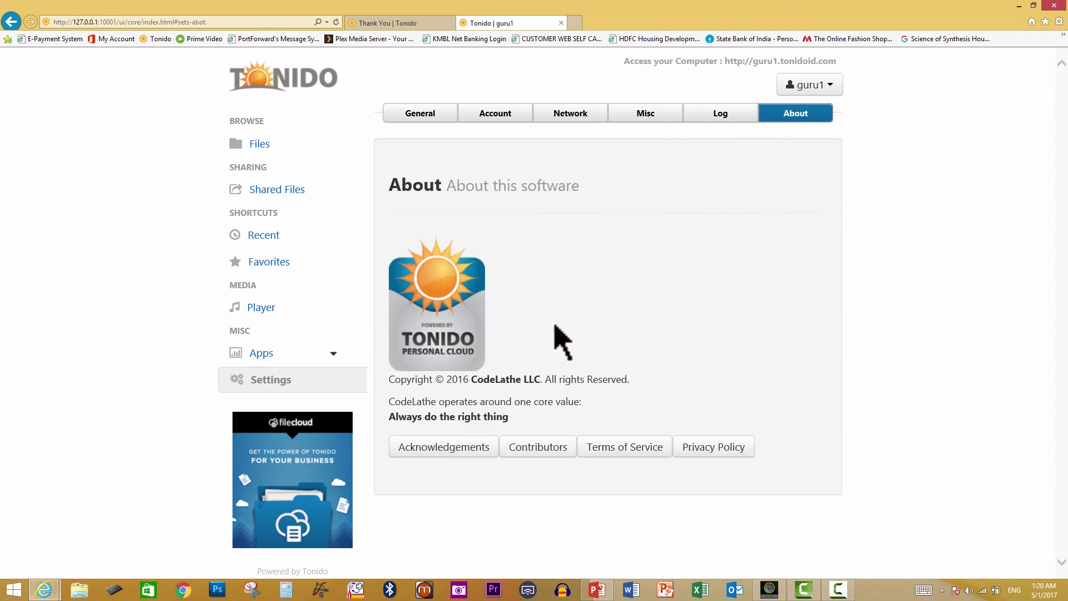